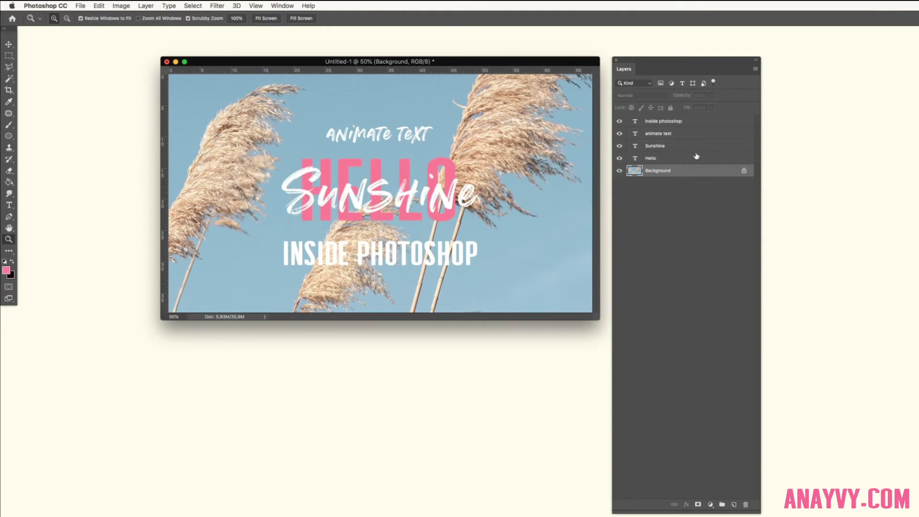
- Add a white layer mask to the Hello and the Sunshine text layers
click(659, 159)
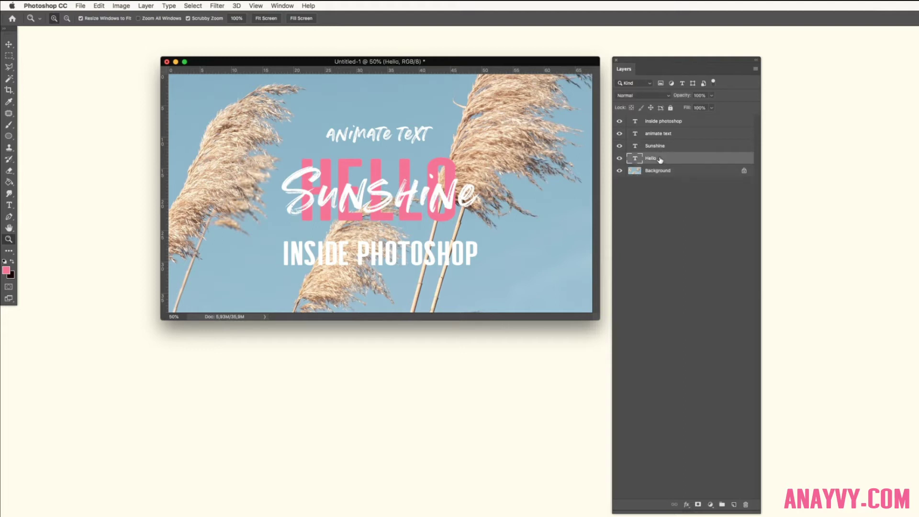
click(697, 504)
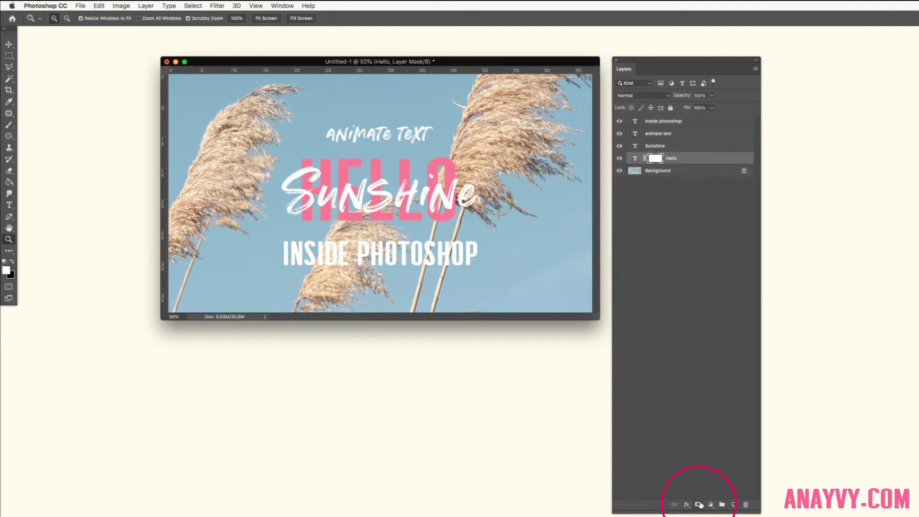
click(670, 147)
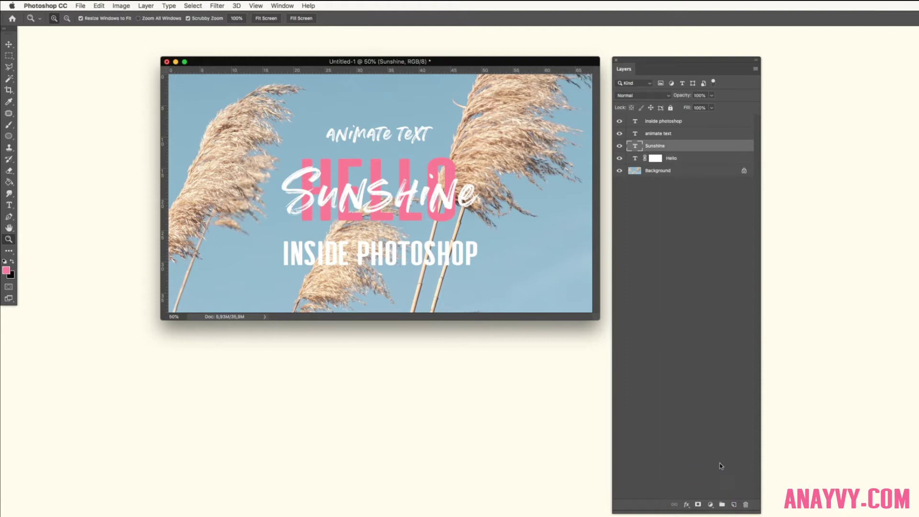
click(698, 505)
- Target the Hello layer's mask and choose the Rectangular Marquee Tool
click(656, 198)
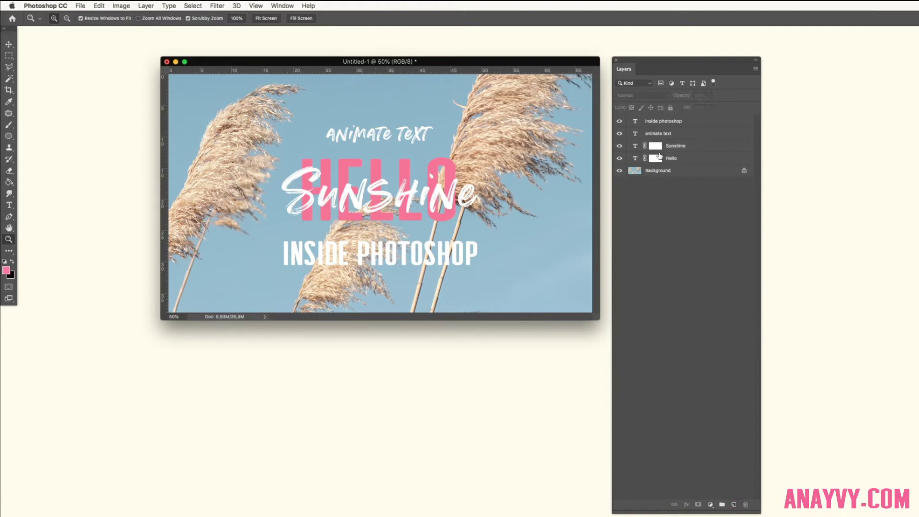
click(681, 159)
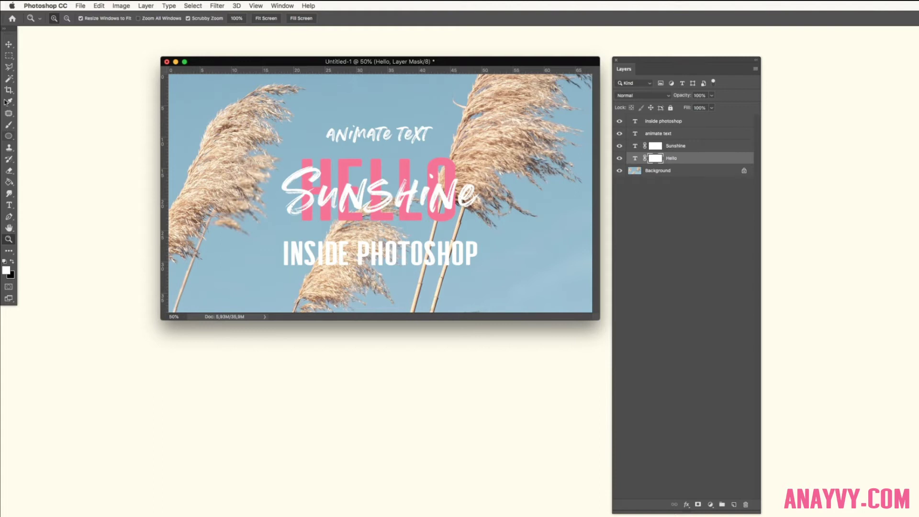
click(9, 56)
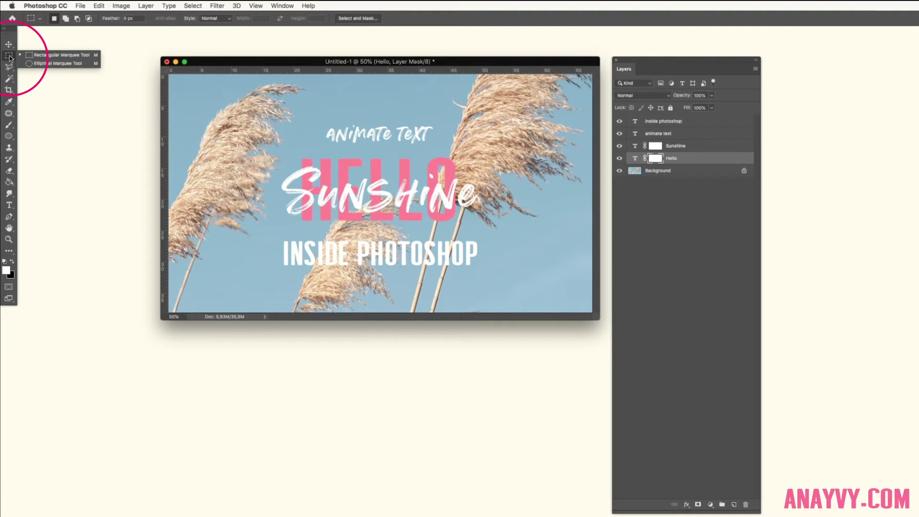
- Fill a rectangle around the central text with black in Hello's mask, hiding HELLO
click(259, 145)
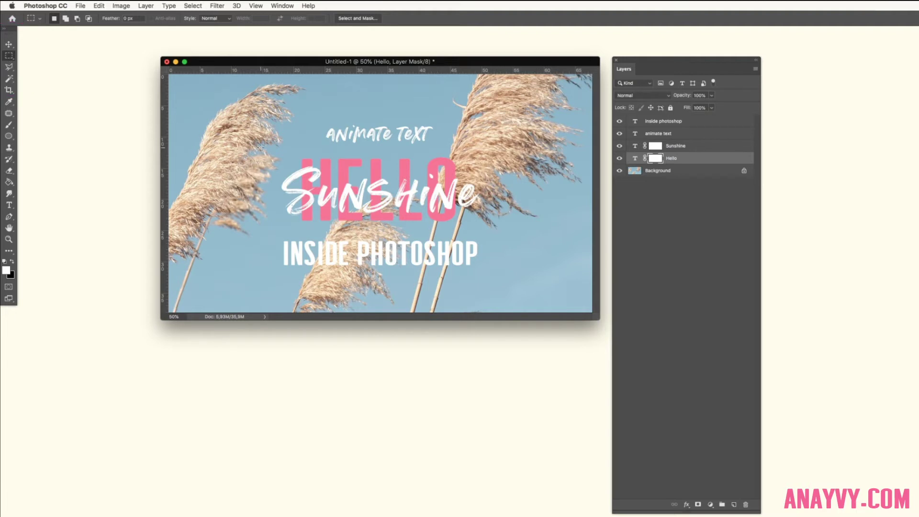
drag(251, 133, 522, 252)
drag(502, 197, 494, 198)
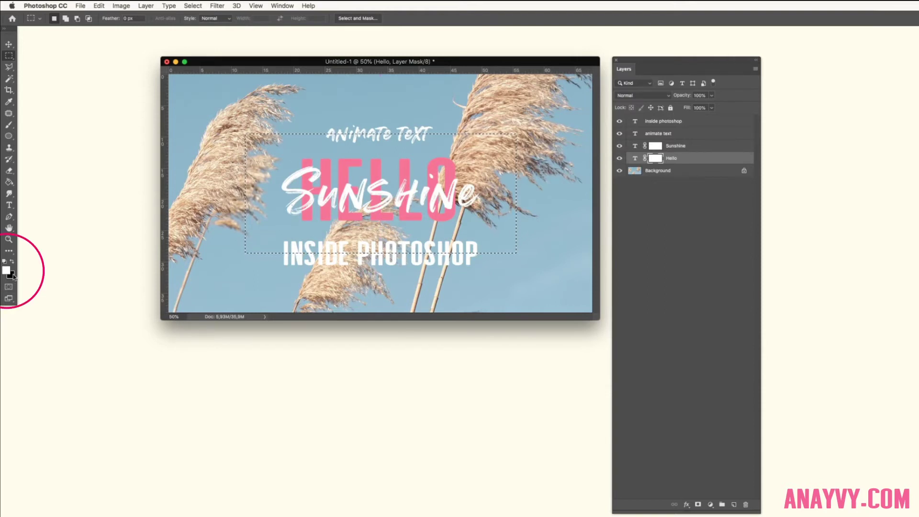
key(super+BackSpace)
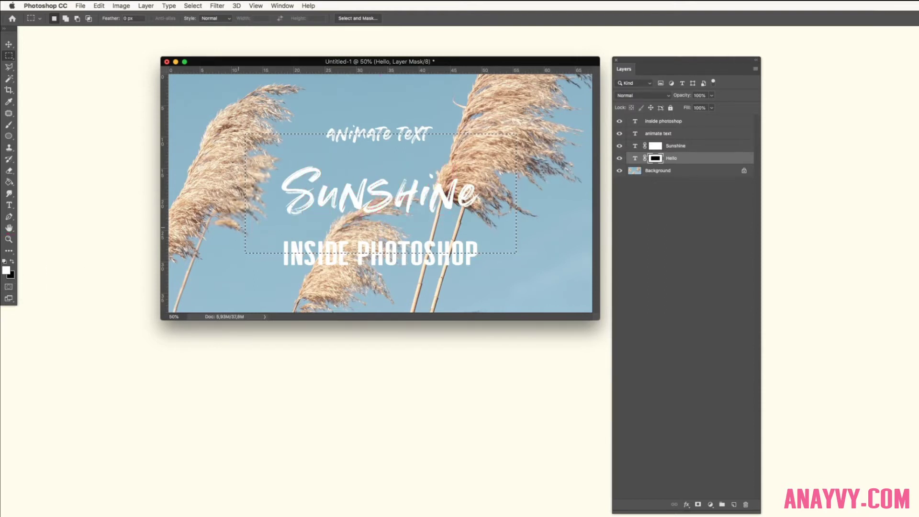
key(super+d)
- Fill a wider central rectangle with black in the Sunshine mask, hiding Sunshine
mouse_move(235, 128)
mouse_down()
mouse_move(508, 237)
mouse_move(526, 254)
mouse_up()
click(654, 149)
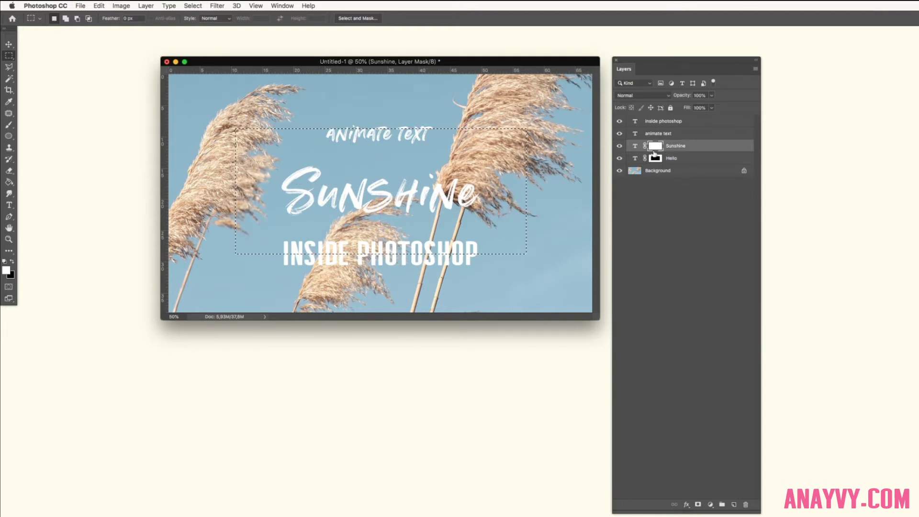
key(BackSpace)
key(super+d)
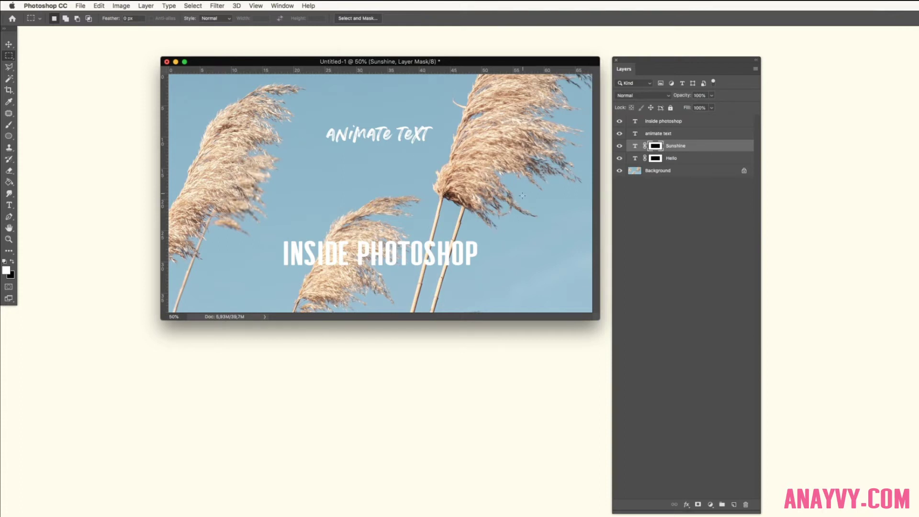
- Apply a Gaussian Blur of about 17 pixels to the isolated Sunshine layer mask
alt+click(656, 146)
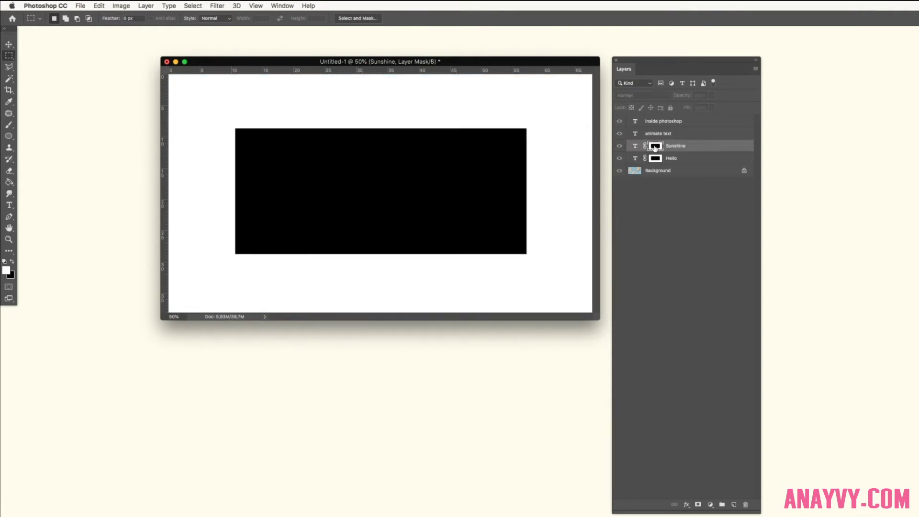
click(214, 4)
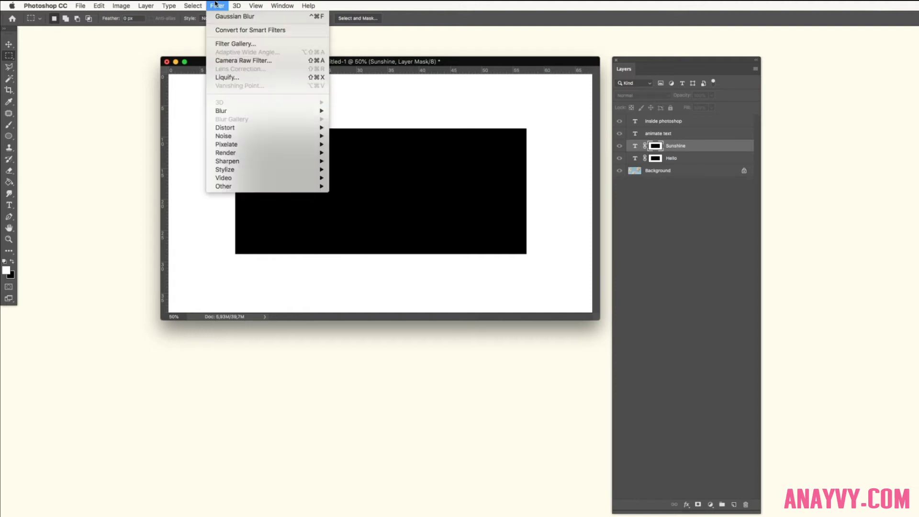
mouse_move(244, 112)
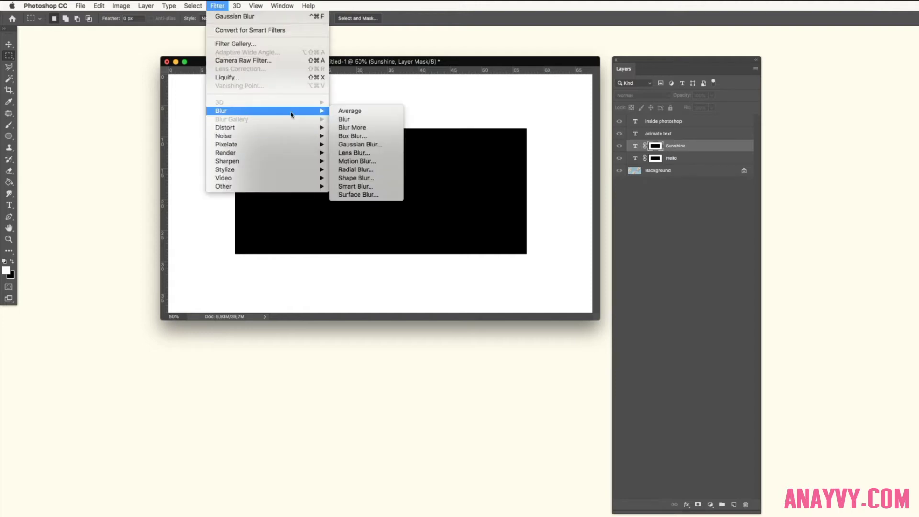
click(368, 145)
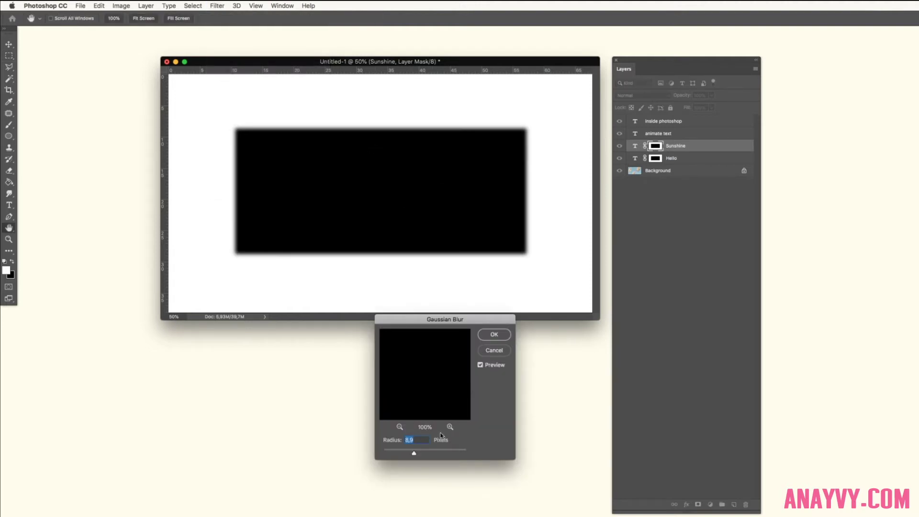
drag(414, 453, 419, 453)
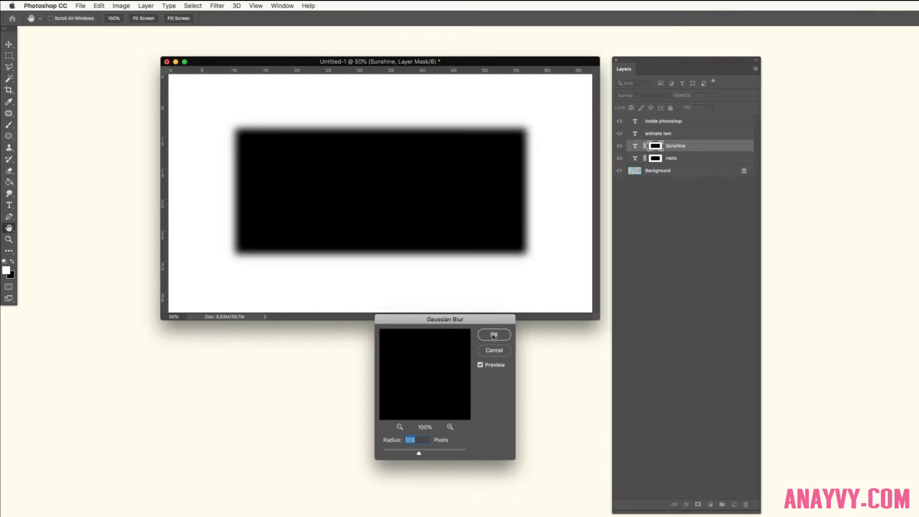
click(493, 335)
click(652, 228)
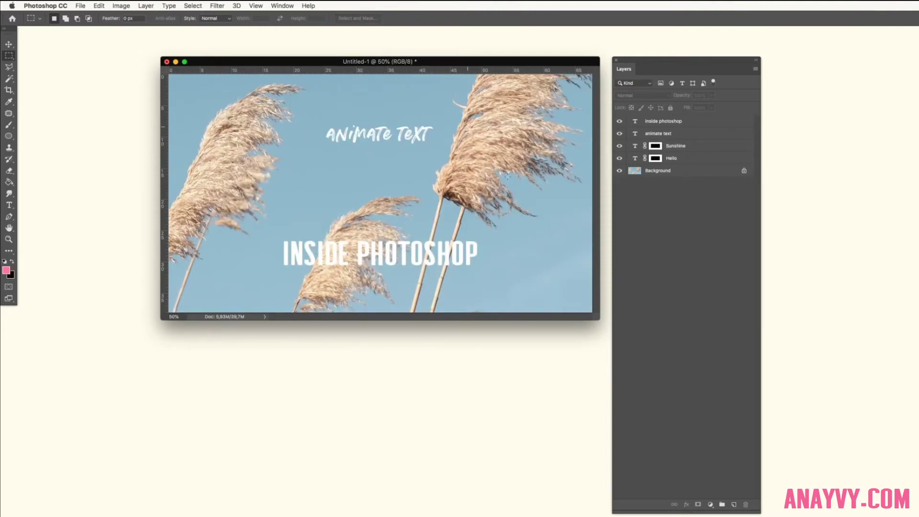
- Try a much stronger Gaussian Blur on the Sunshine mask, then discard it
click(655, 146)
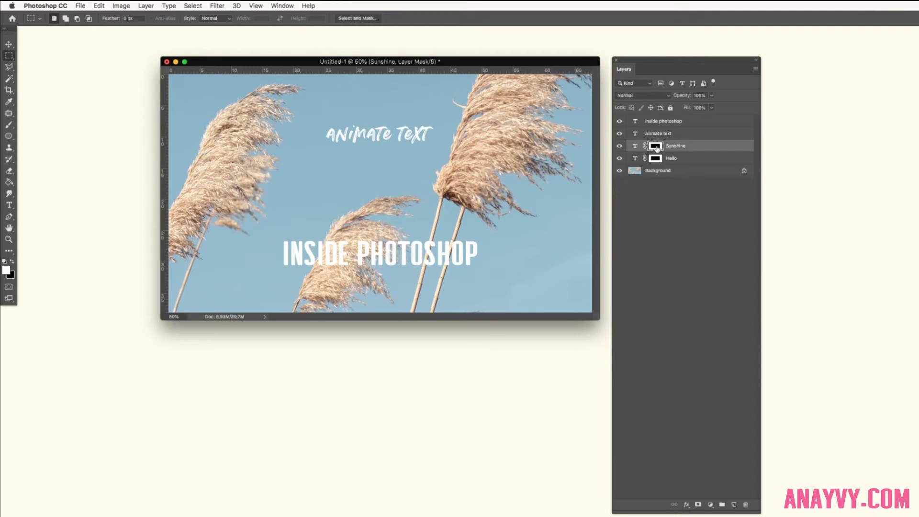
click(218, 6)
mouse_move(251, 113)
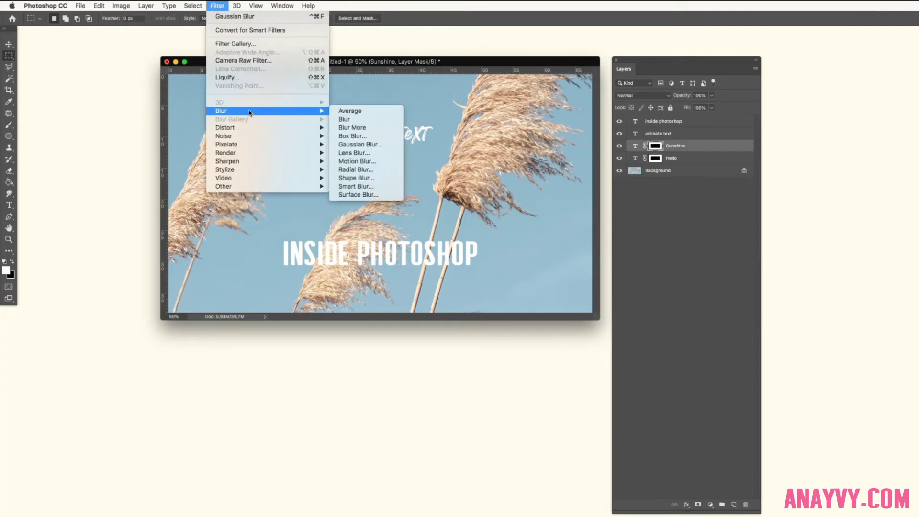
click(378, 145)
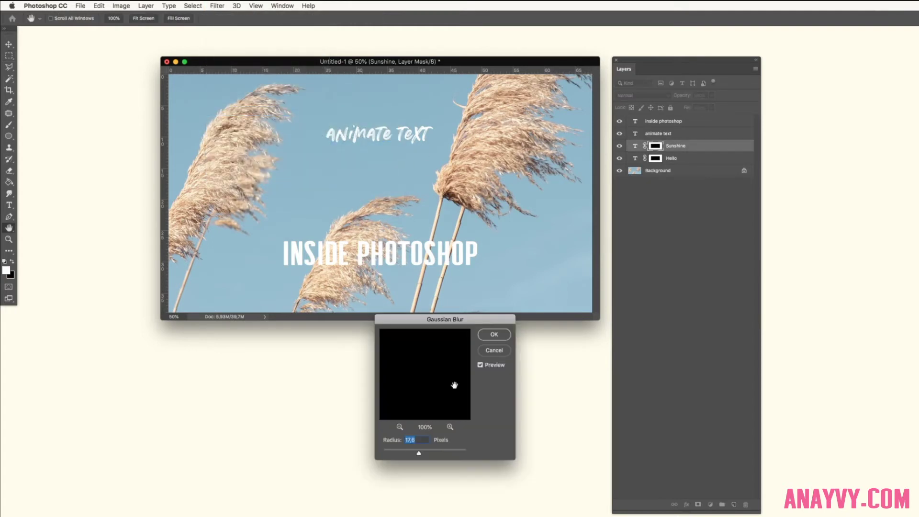
click(440, 452)
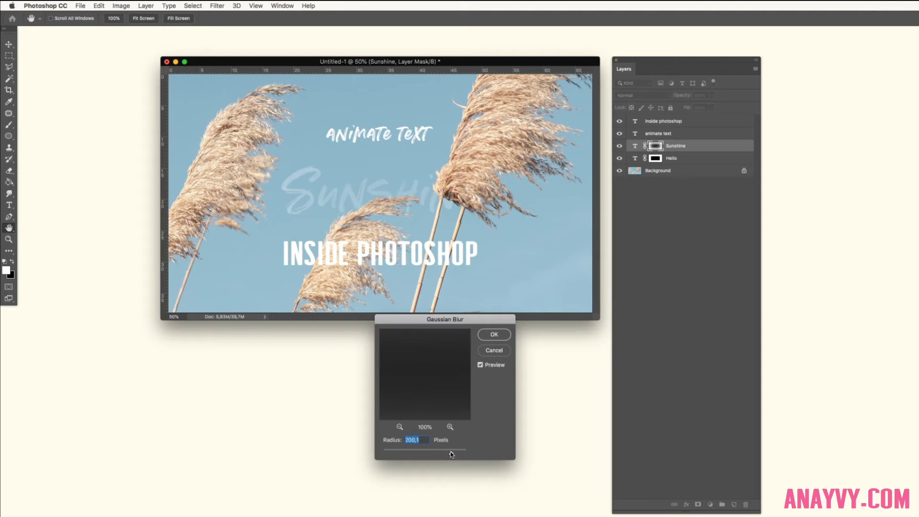
click(443, 453)
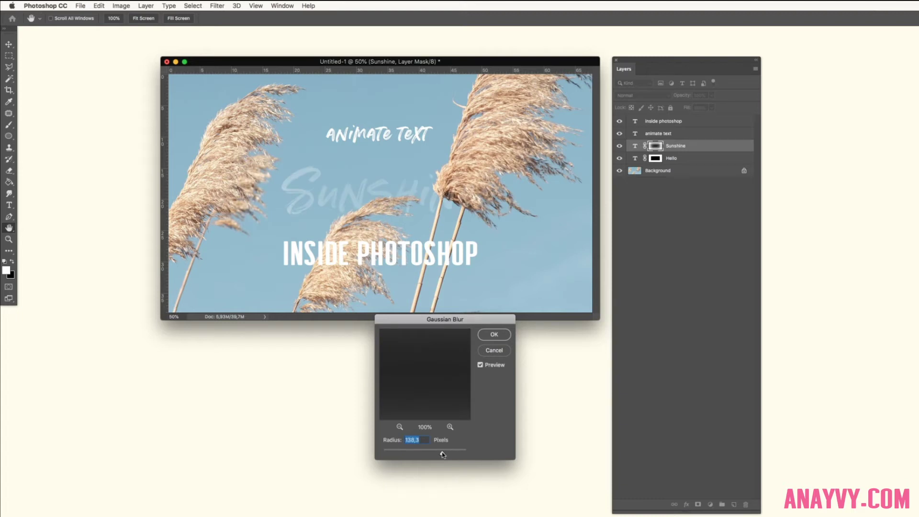
click(490, 347)
key(alt+bracketleft)
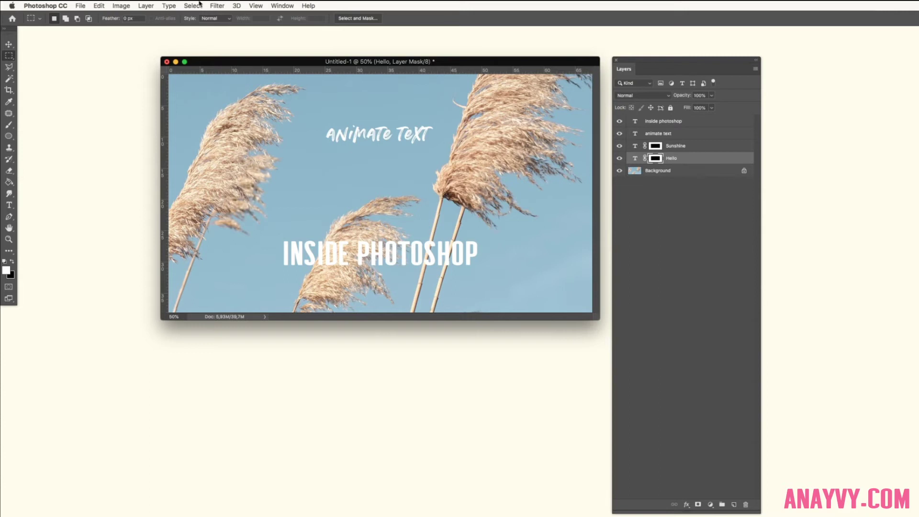
- Apply a Gaussian Blur with about 26-pixel radius to the Hello layer mask
click(215, 6)
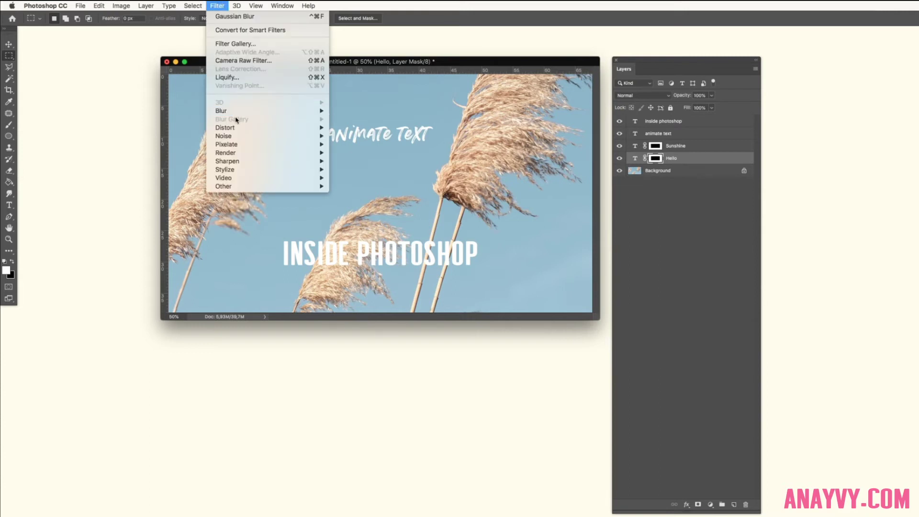
mouse_move(234, 110)
click(378, 144)
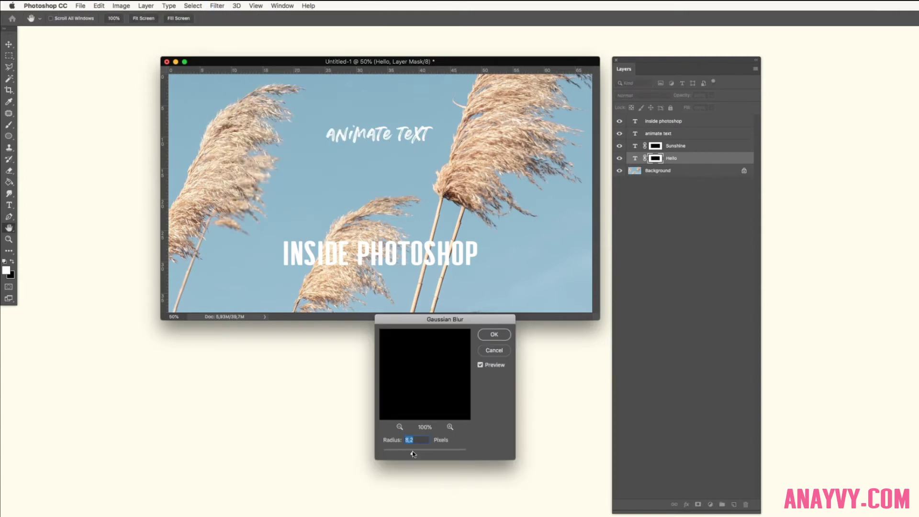
drag(414, 455, 420, 454)
drag(411, 377, 450, 372)
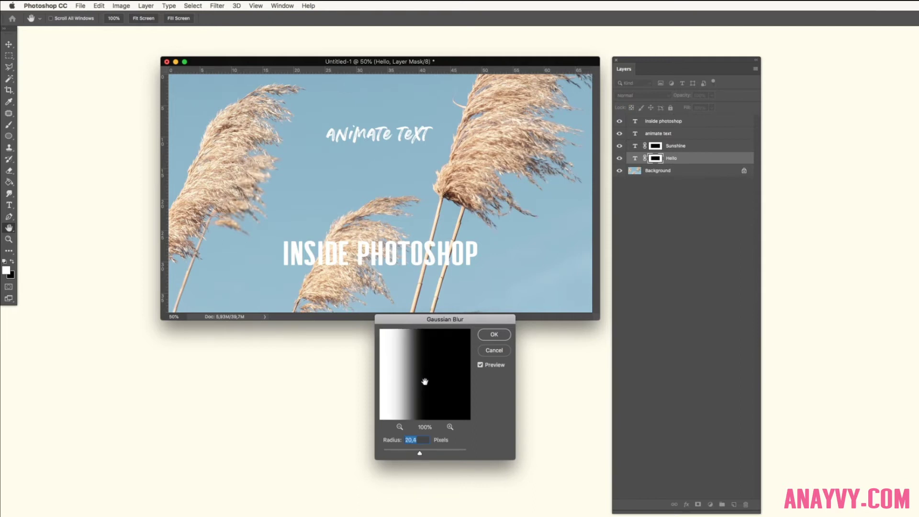
drag(420, 454, 422, 455)
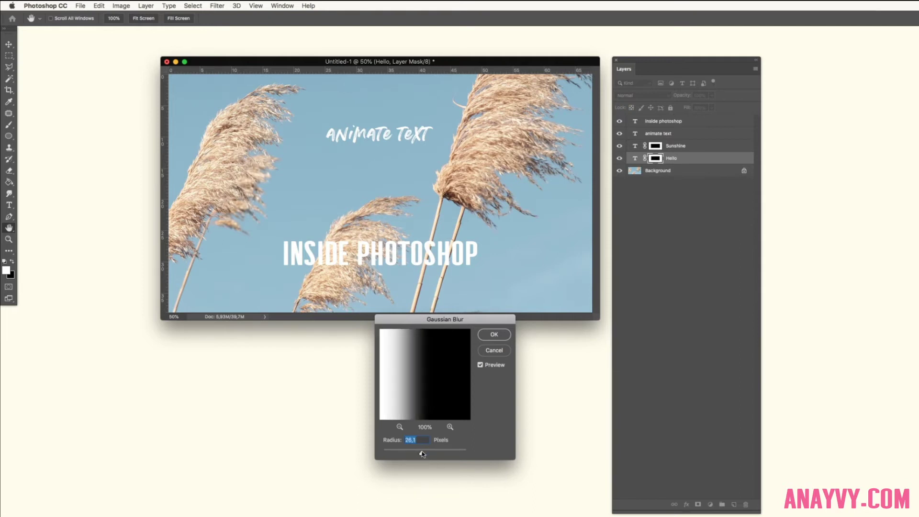
click(498, 337)
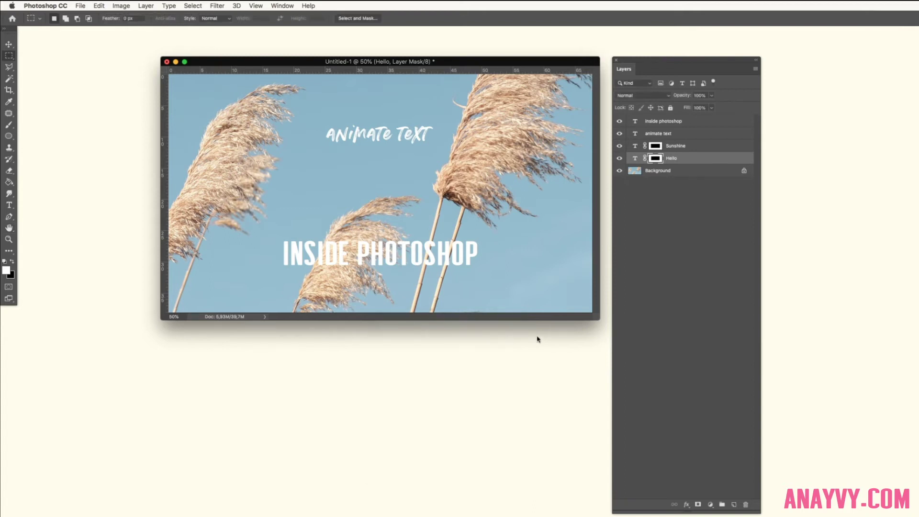
- Break the chain links between the Hello and Sunshine text and their masks
click(645, 158)
click(645, 146)
- Open the Timeline panel and create a video timeline for the four text layers
click(283, 5)
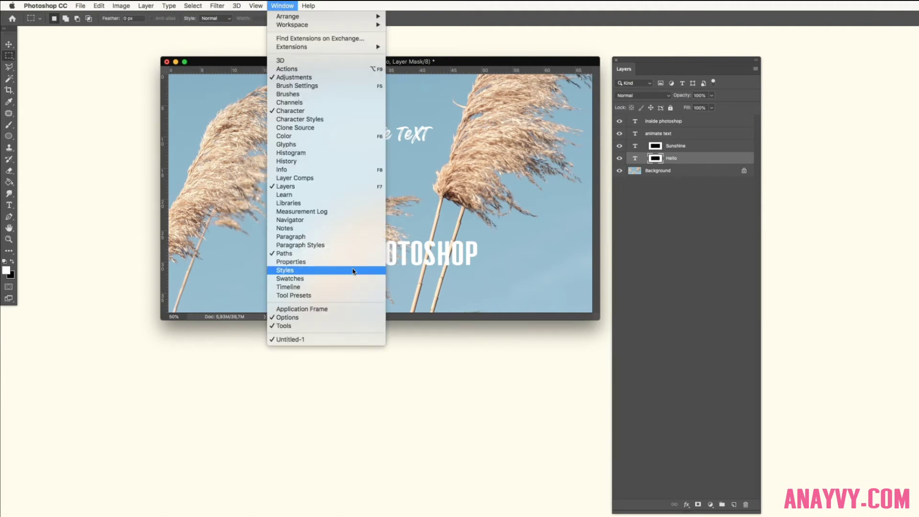
click(343, 288)
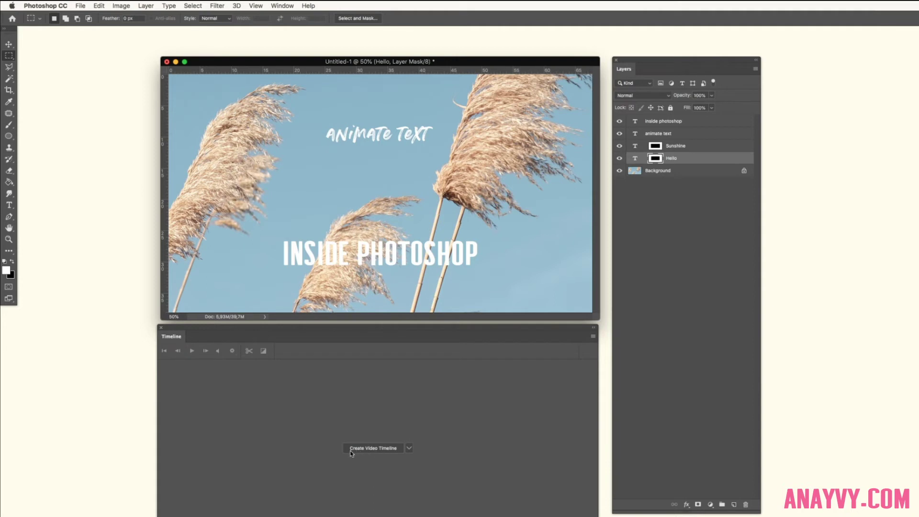
click(409, 449)
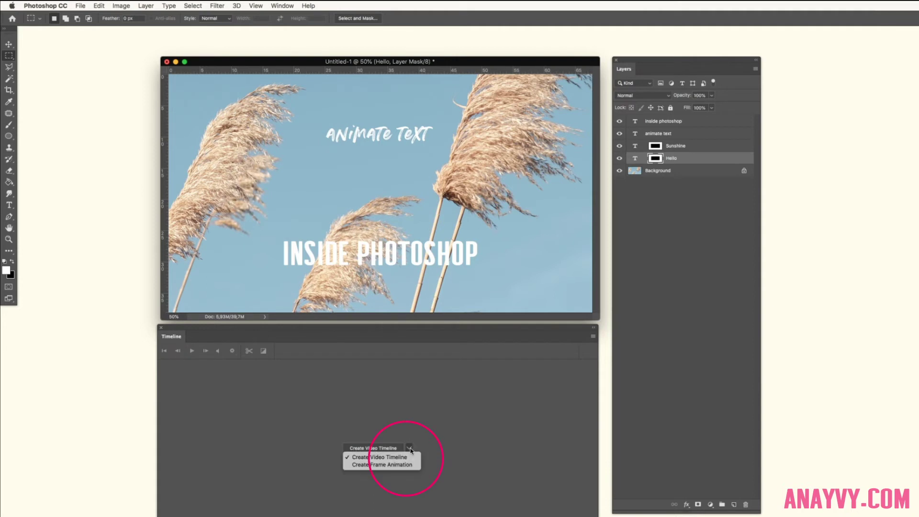
click(410, 447)
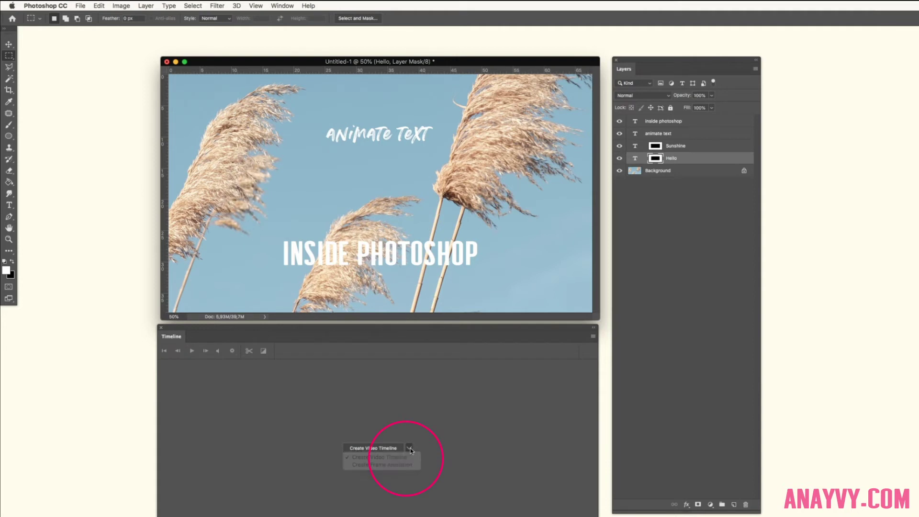
click(376, 449)
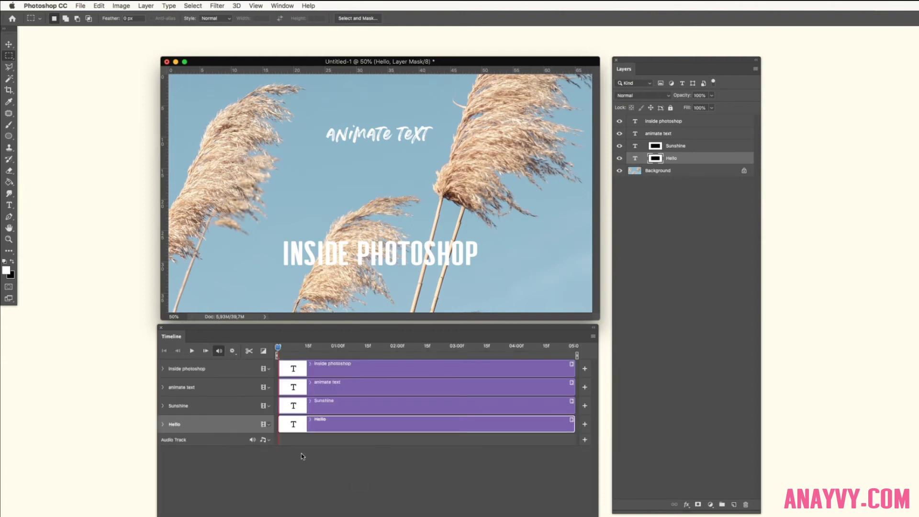
click(327, 402)
click(334, 423)
- Set a starting Layer Mask Position keyframe on Hello and move the playhead to about 01:00f
click(339, 403)
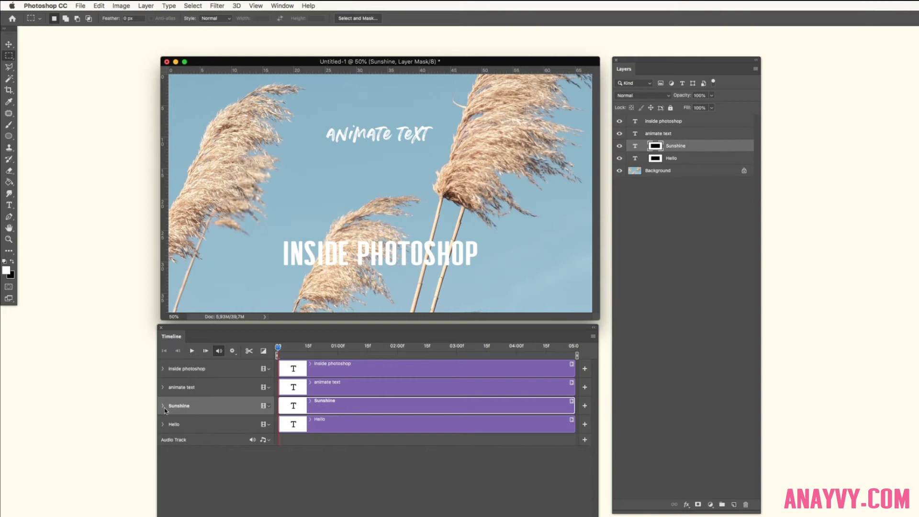
click(366, 422)
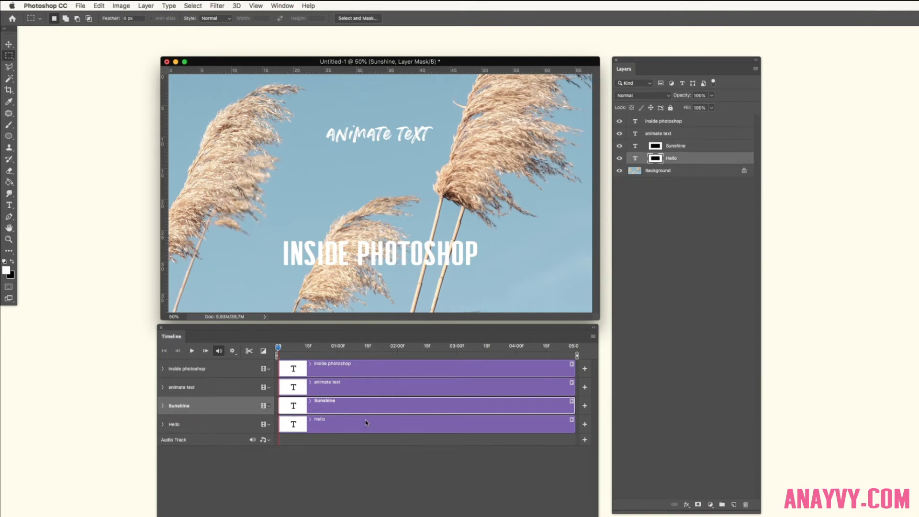
click(163, 425)
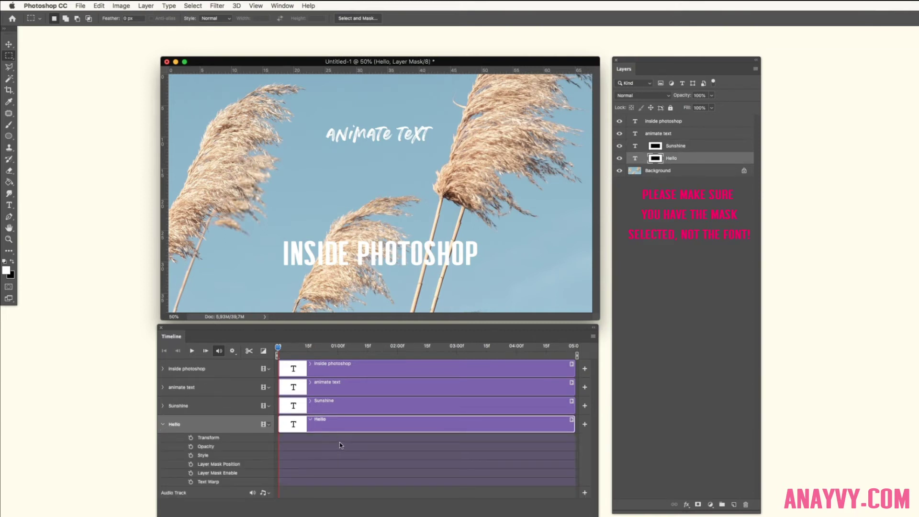
click(191, 465)
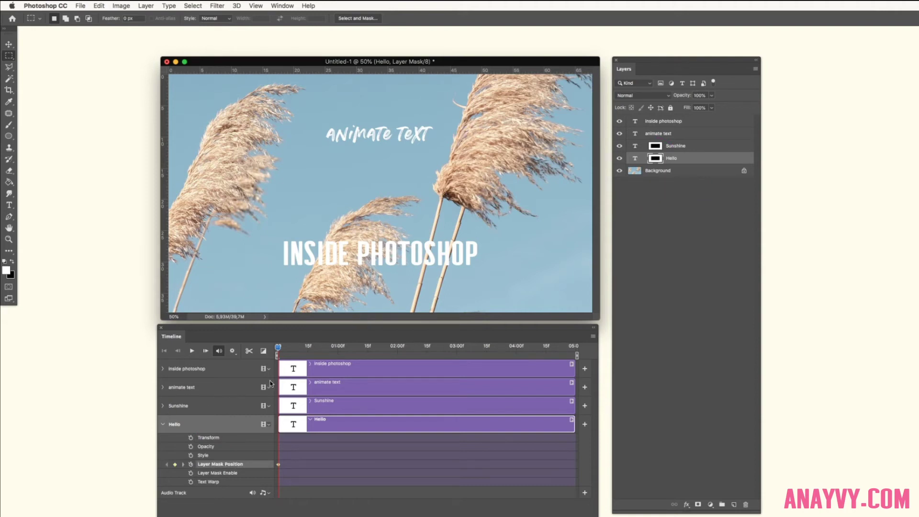
drag(278, 347, 337, 347)
click(9, 45)
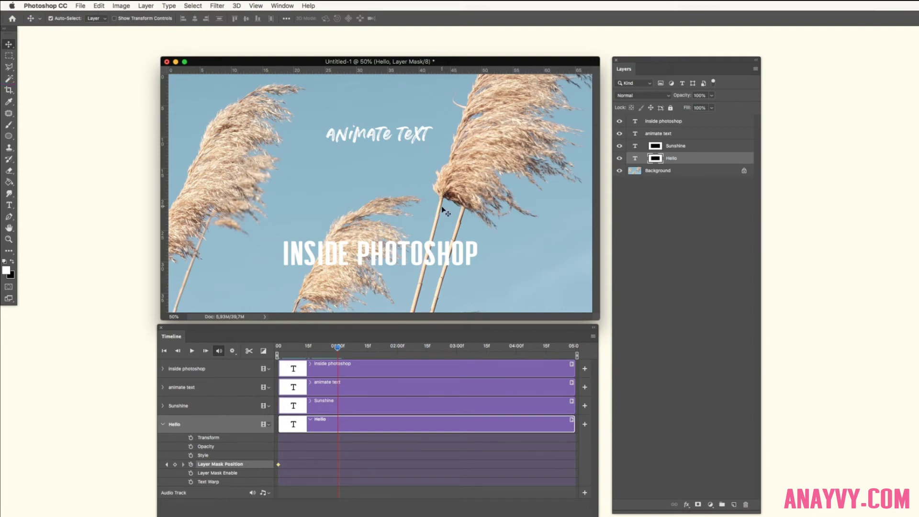
- Hide Sunshine and slide the Hello mask right at one second to reveal HELLO
key(super)
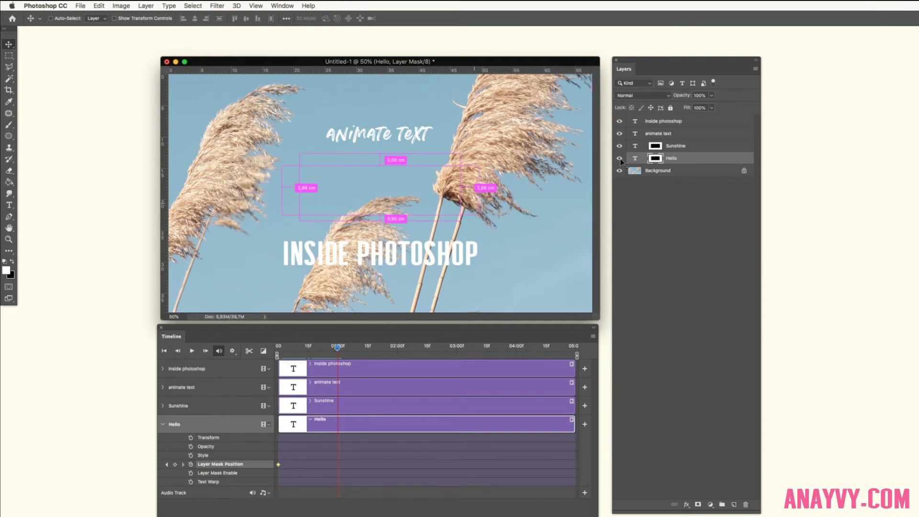
click(680, 146)
click(619, 145)
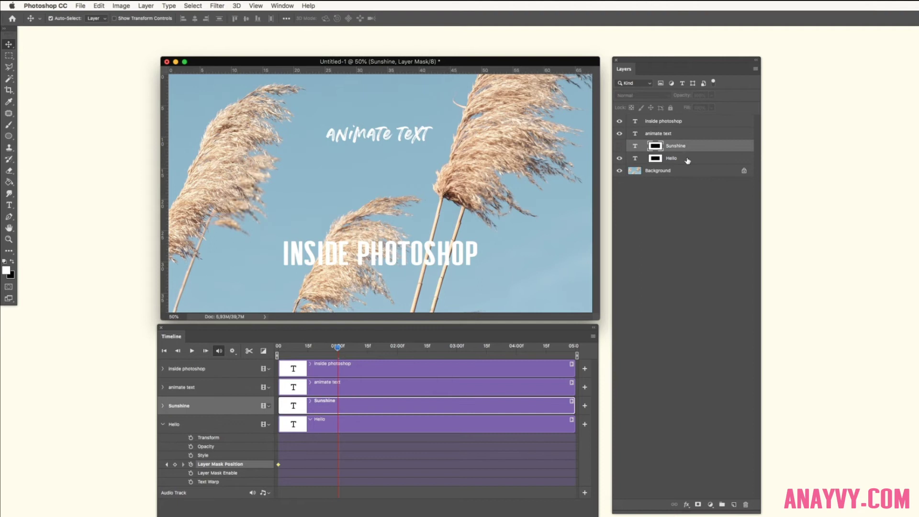
click(685, 159)
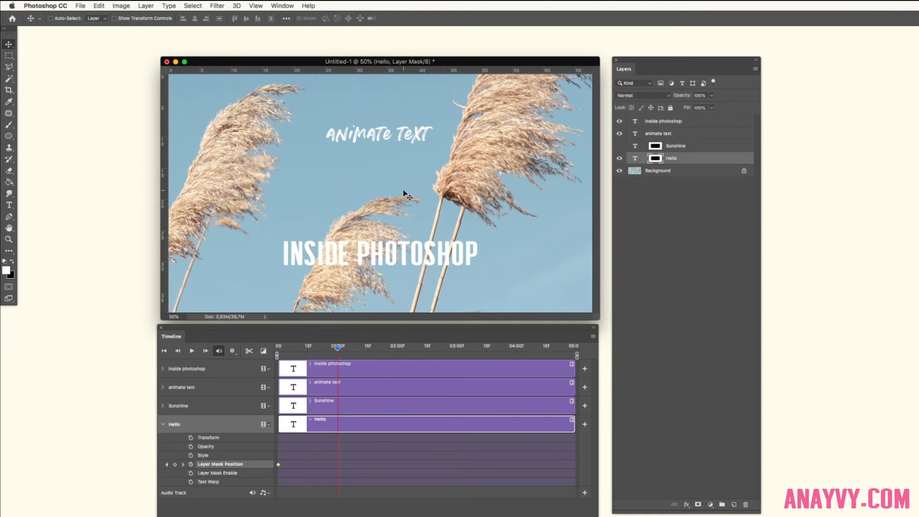
key(super)
drag(322, 212, 578, 202)
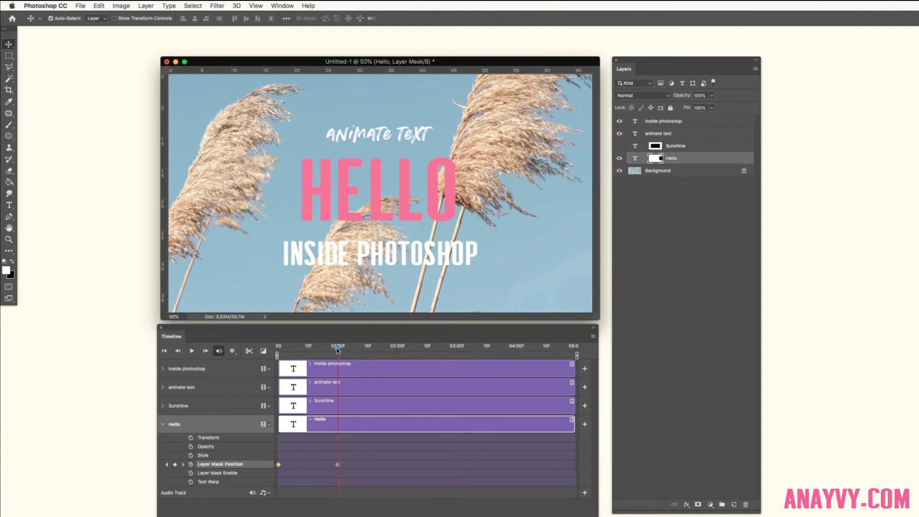
- Play and scrub the HELLO reveal animation, then collapse the Hello track
drag(338, 350, 261, 358)
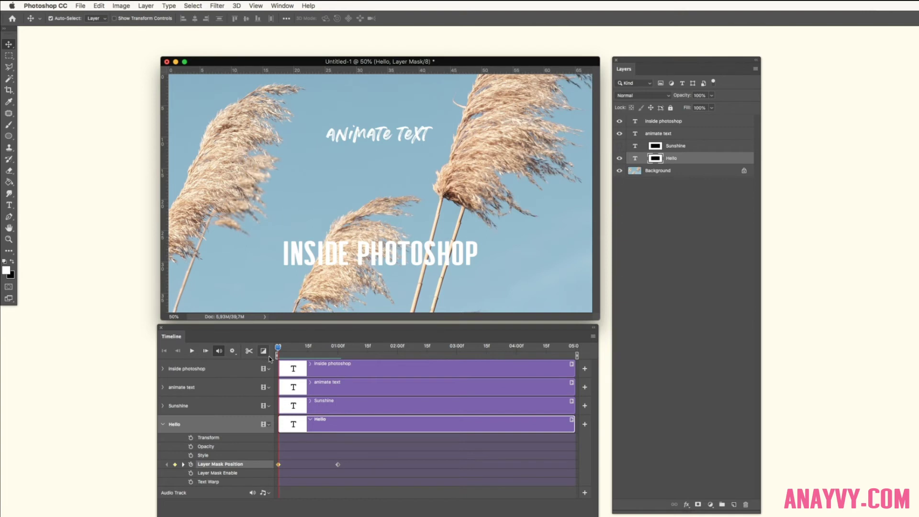
key(space)
key(space)
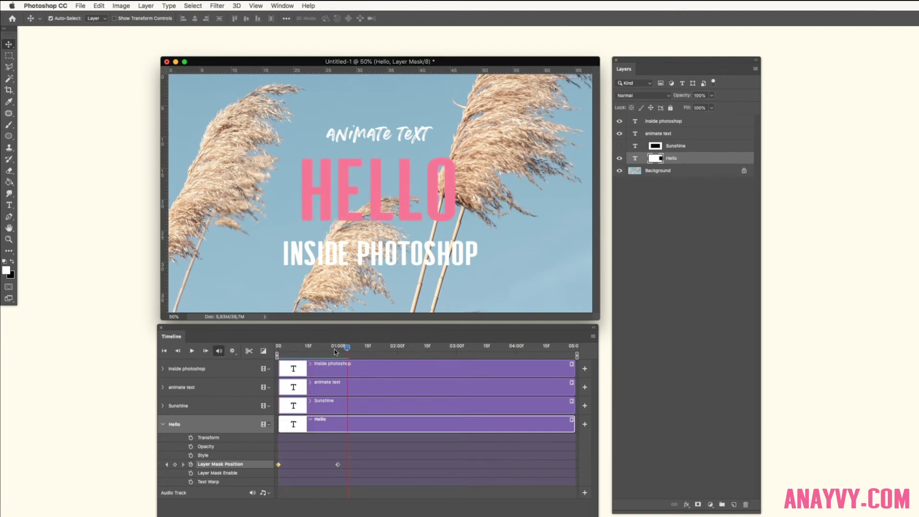
click(340, 352)
mouse_move(341, 349)
mouse_down()
mouse_move(278, 354)
mouse_move(324, 354)
mouse_up()
click(162, 424)
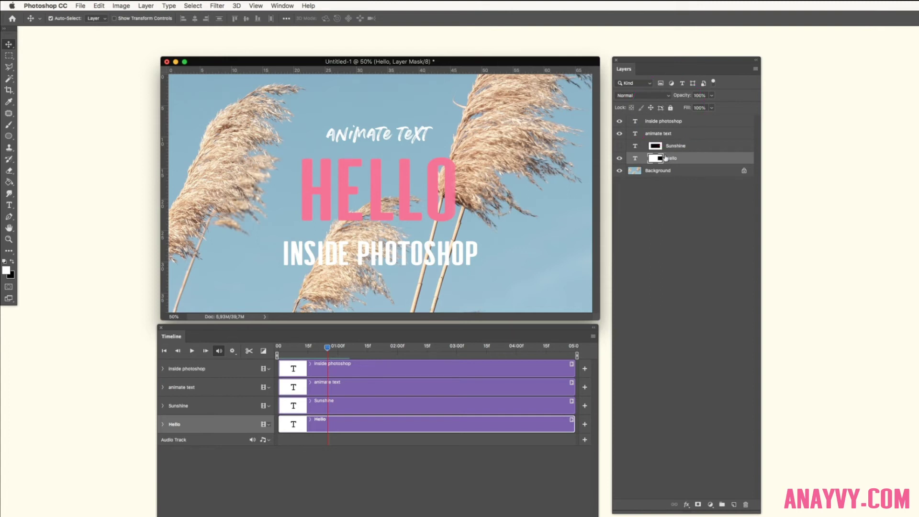
- Lock the Hello layer, show and select Sunshine, and expand its track properties
click(670, 108)
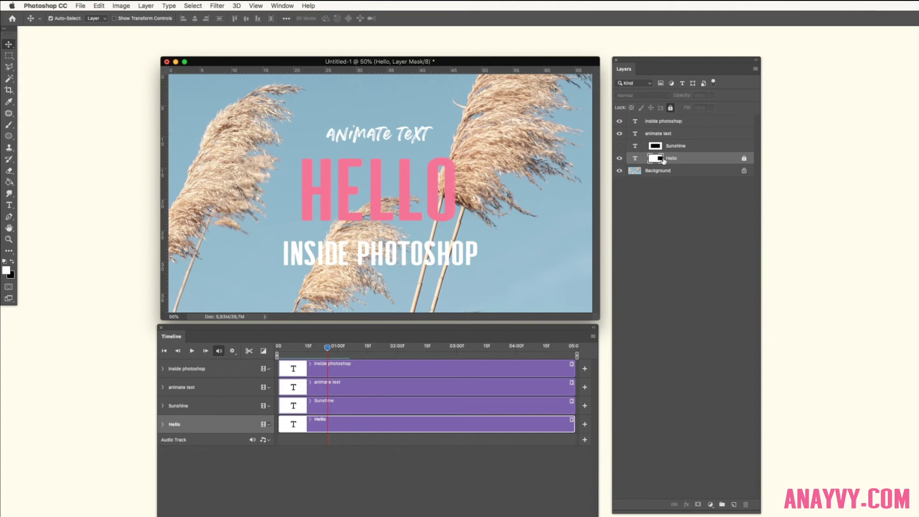
click(619, 147)
click(695, 149)
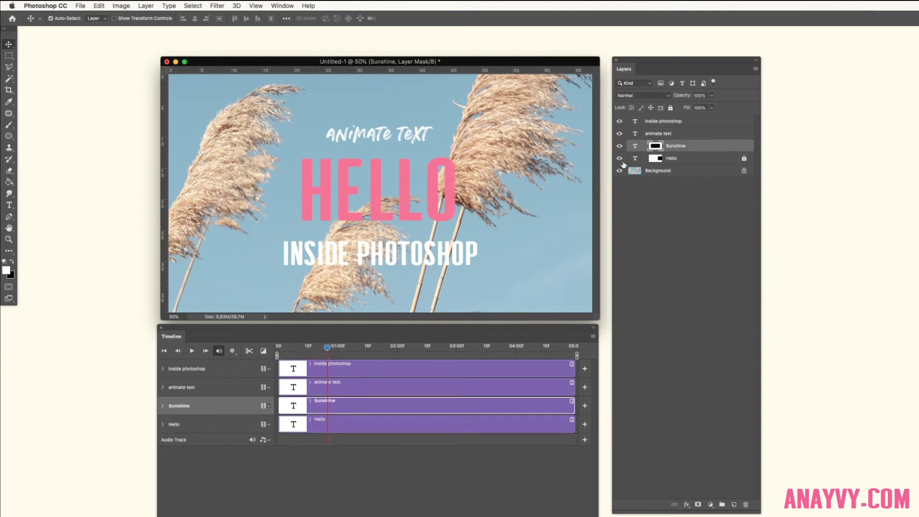
click(163, 406)
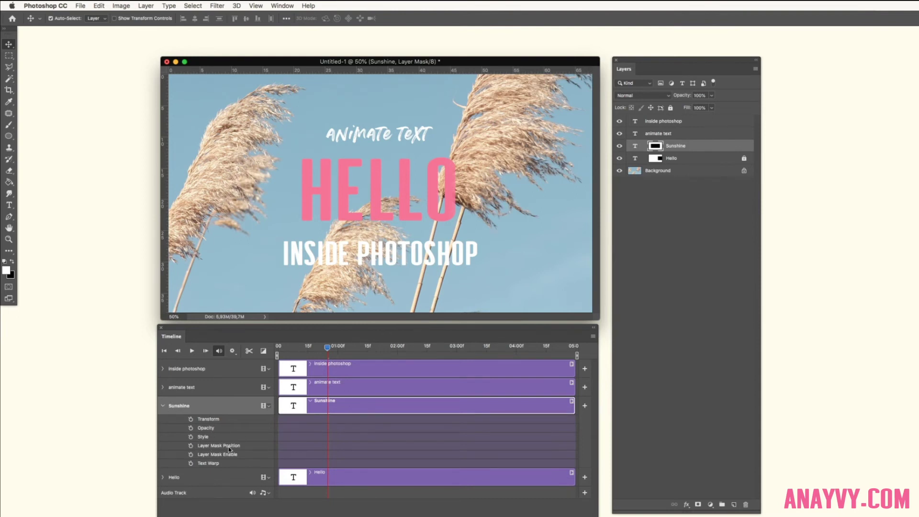
- Keyframe the Sunshine mask position around 15 frames, then slide the mask later on
click(325, 351)
drag(325, 352, 312, 354)
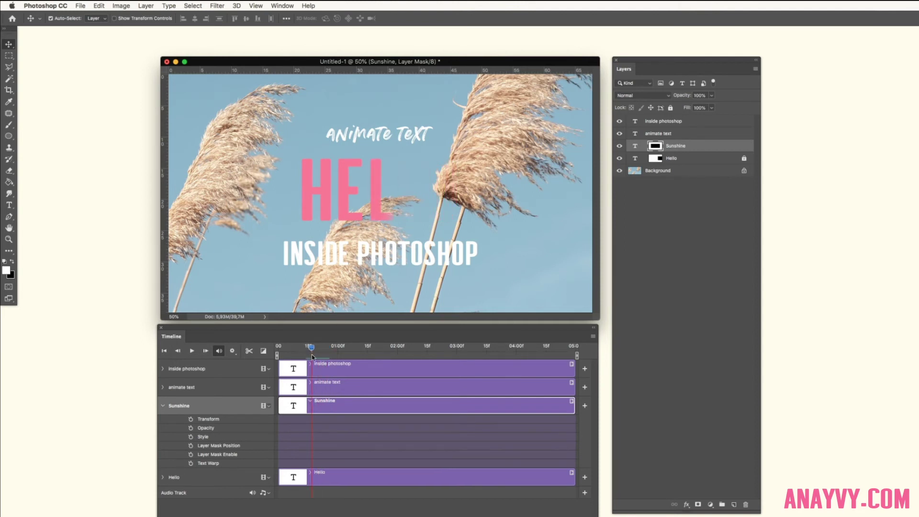
click(191, 446)
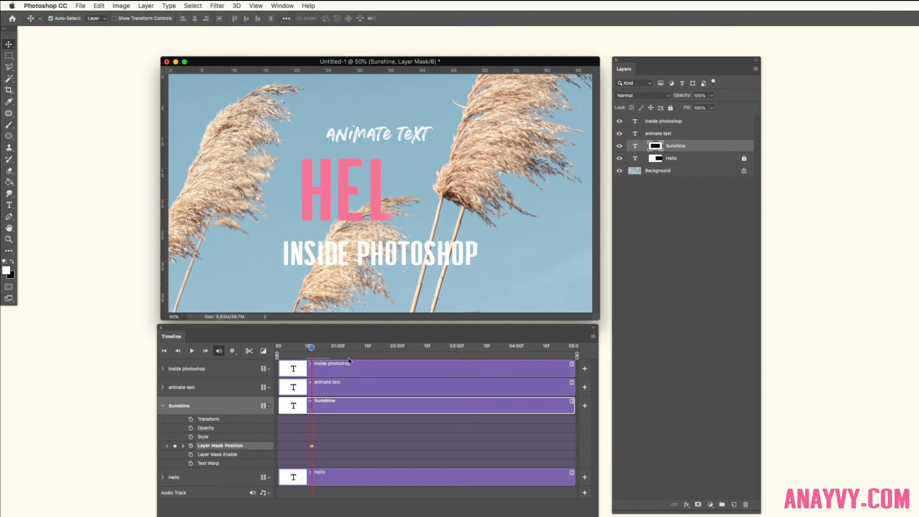
drag(321, 351, 351, 351)
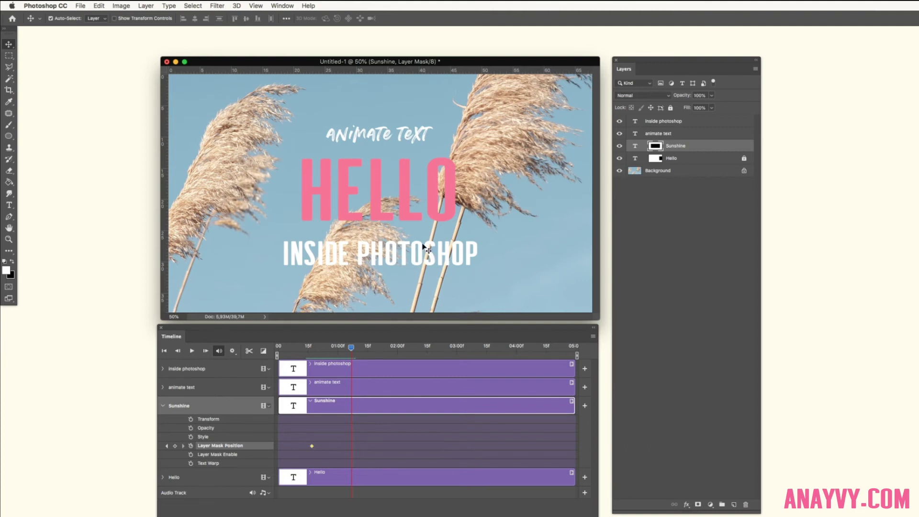
drag(293, 194, 545, 196)
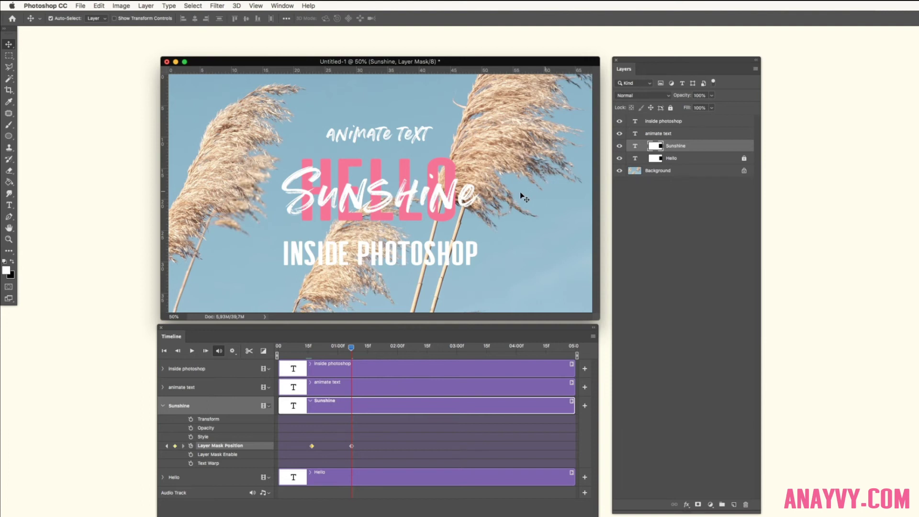
drag(352, 198, 349, 195)
- Undo the trial moves and drag the Sunshine mask right to reveal the script at the end keyframe
key(super+z)
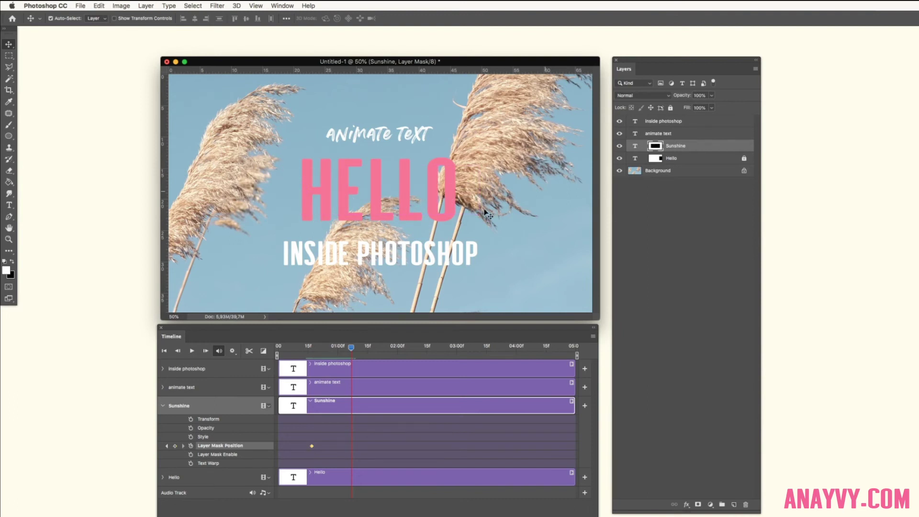
drag(464, 185, 592, 174)
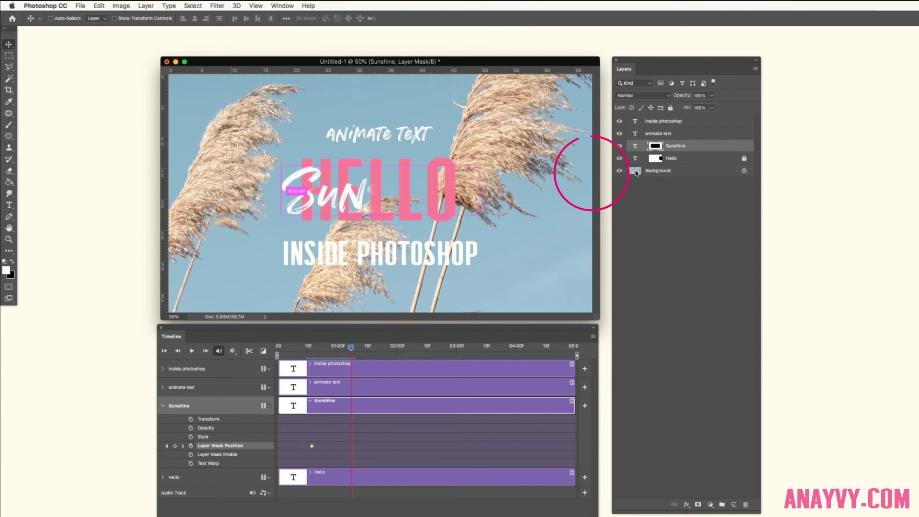
key(super+z)
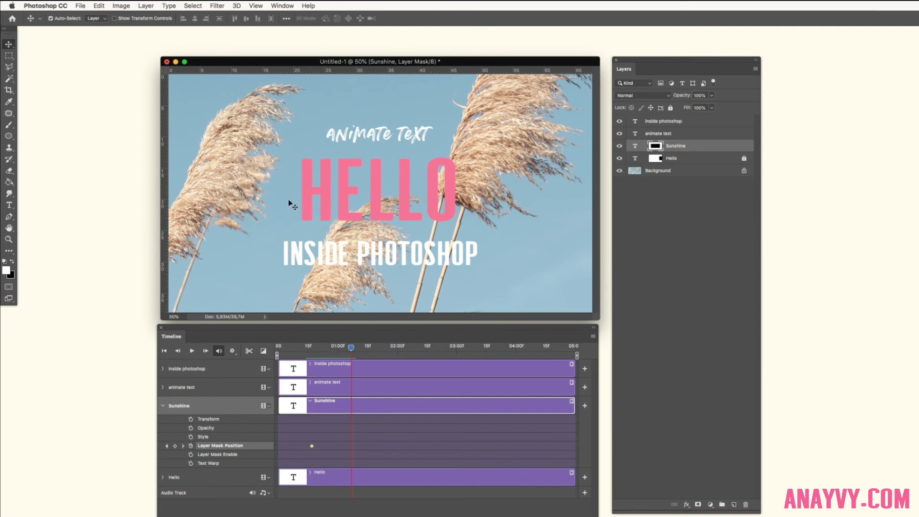
drag(287, 206, 573, 194)
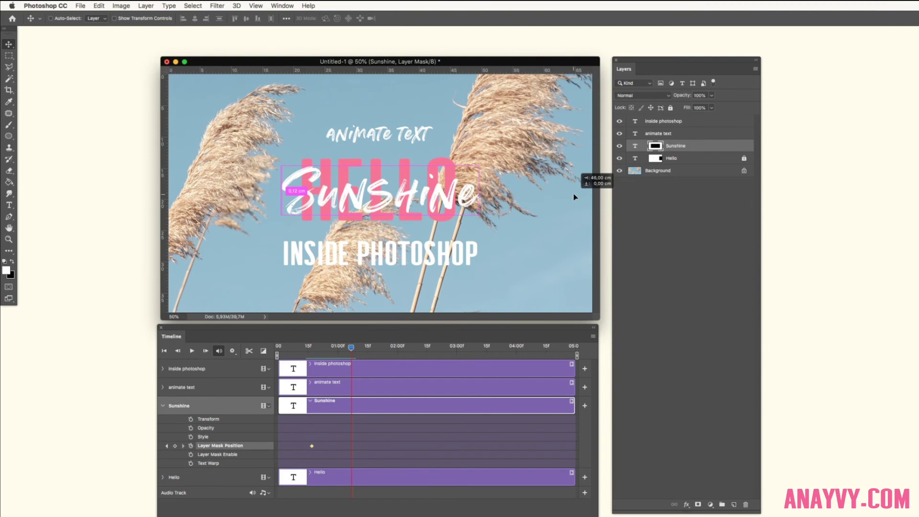
drag(574, 197, 574, 197)
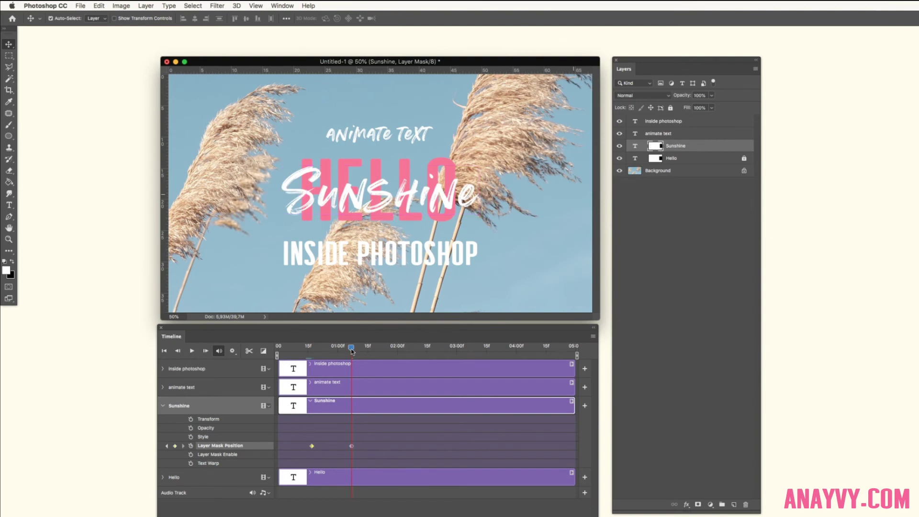
drag(351, 352, 275, 352)
key(space)
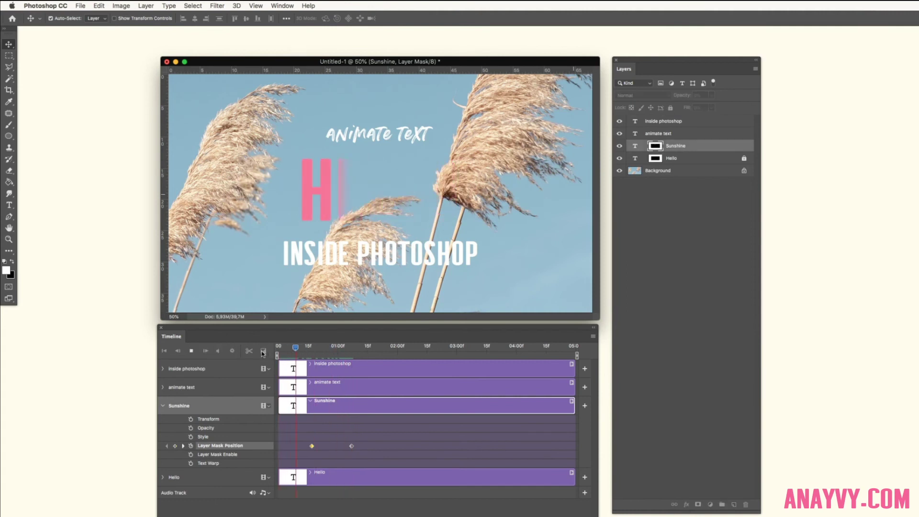
key(space)
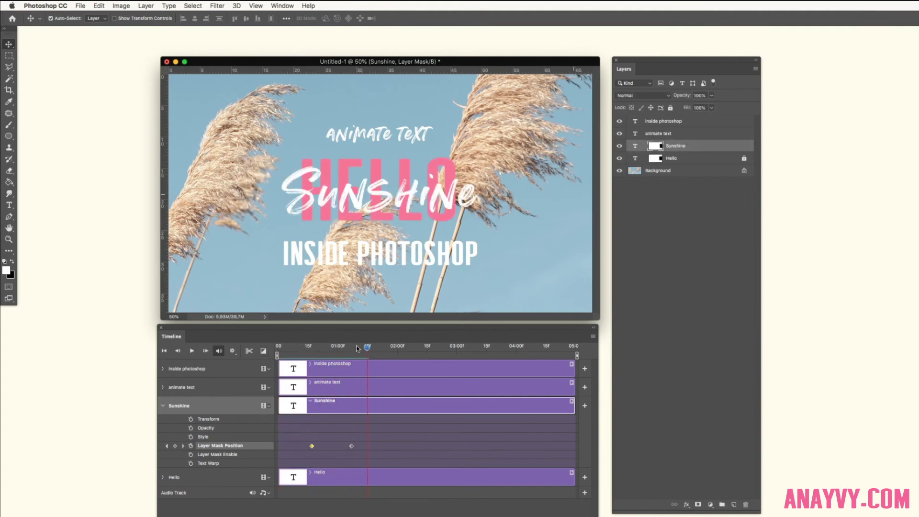
mouse_move(353, 350)
mouse_down()
mouse_move(276, 352)
mouse_move(348, 355)
mouse_up()
mouse_move(350, 350)
mouse_down()
mouse_move(287, 352)
mouse_move(361, 352)
mouse_move(281, 352)
mouse_move(352, 353)
mouse_up()
- Render the animation via Export > Render Video as HelloSunshine.mp4 (H.264, 1920×1080)
click(81, 6)
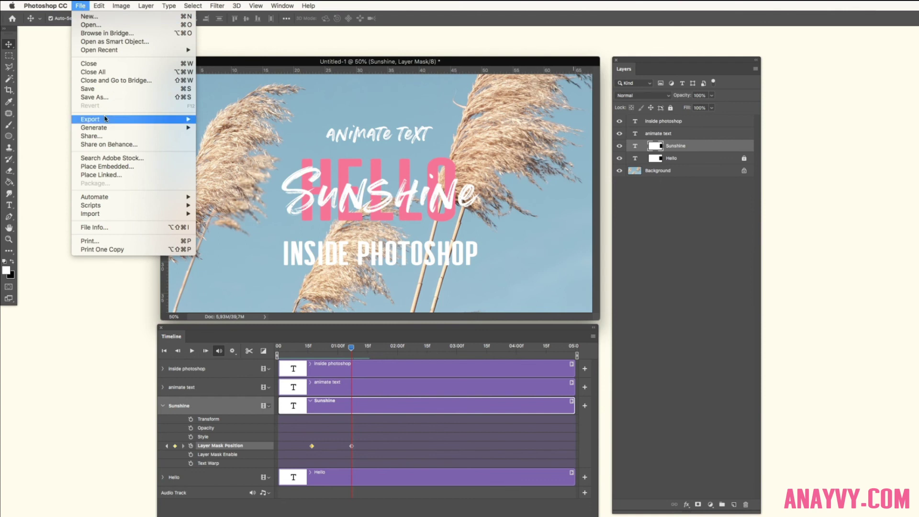
mouse_move(122, 119)
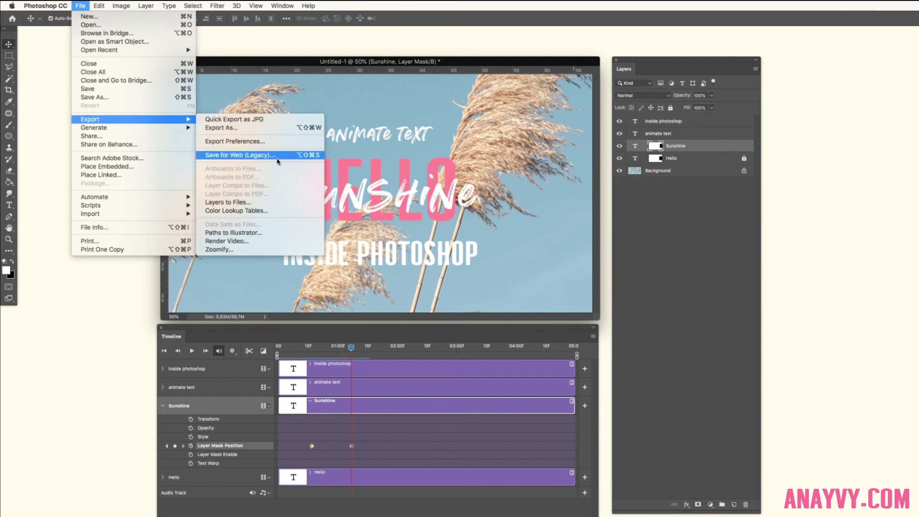
click(262, 243)
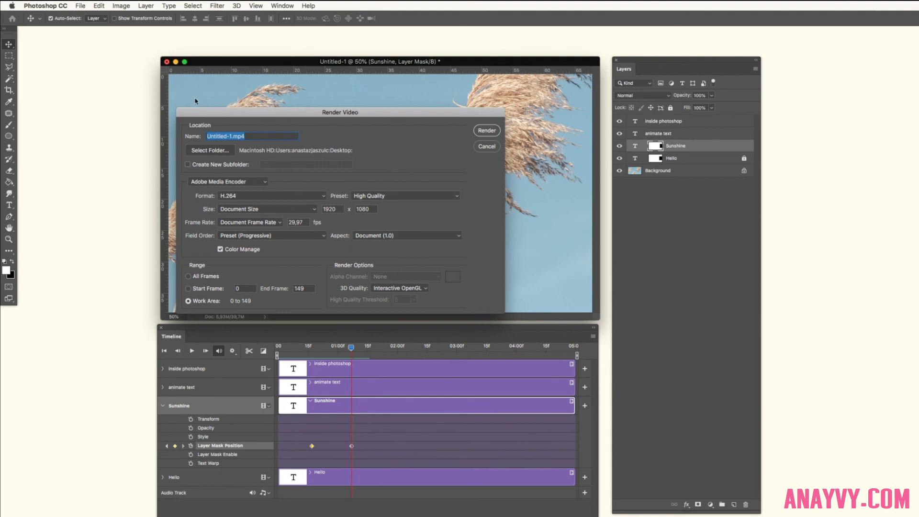
click(230, 136)
double_click(229, 136)
text(HelloSunshine)
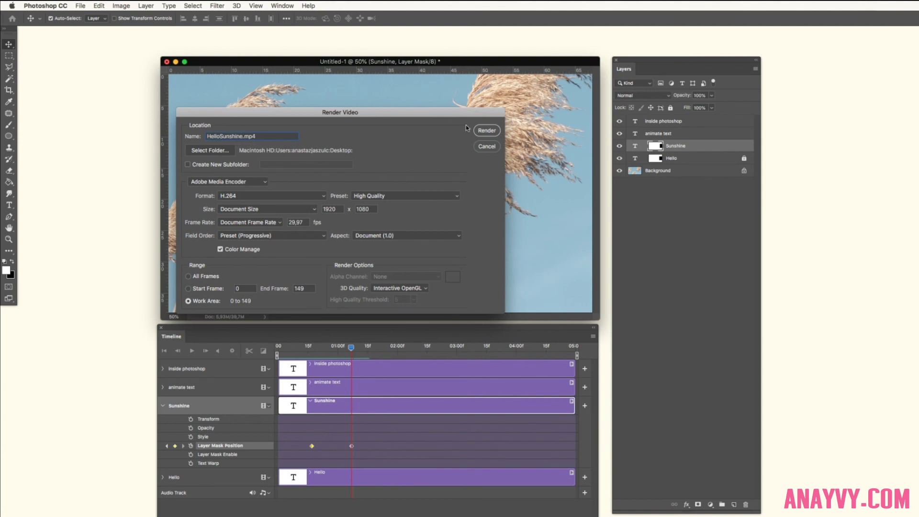
click(486, 132)
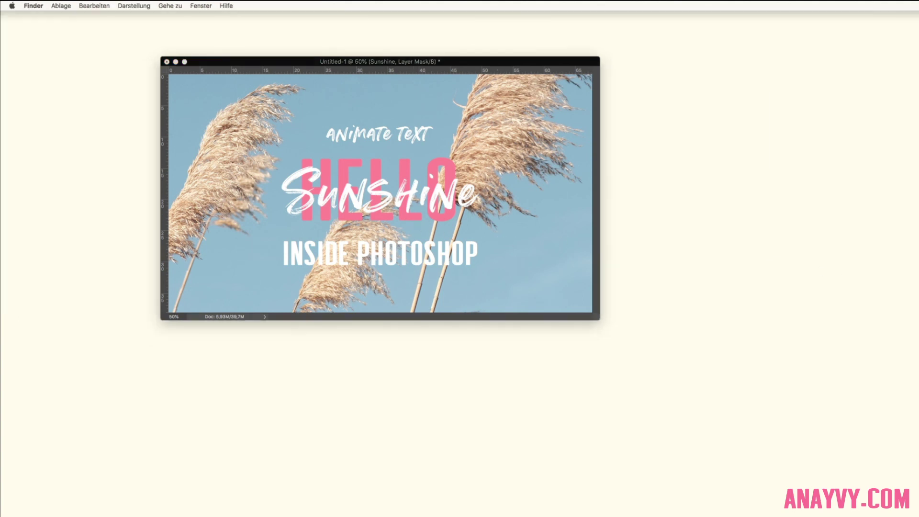
- Quick Look HelloSunshine.mp4, move the preview window up, and replay it from the start
key(space)
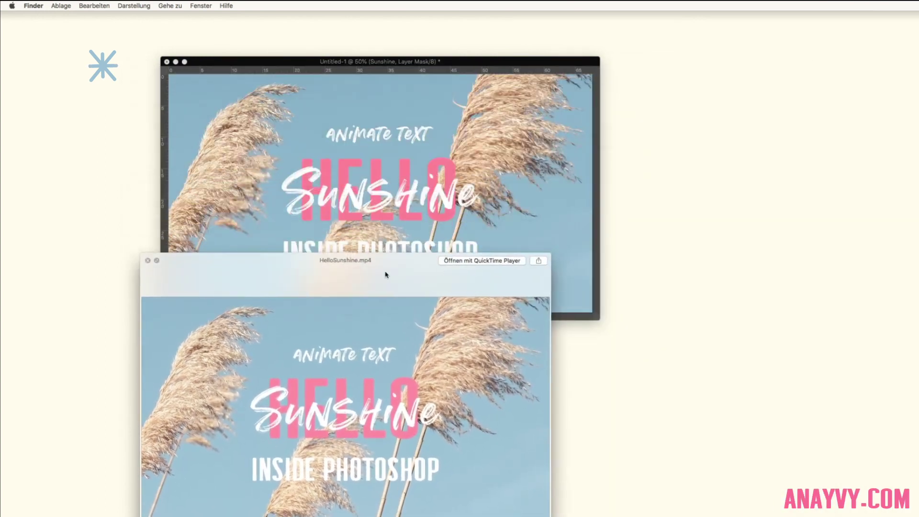
drag(385, 275, 426, 123)
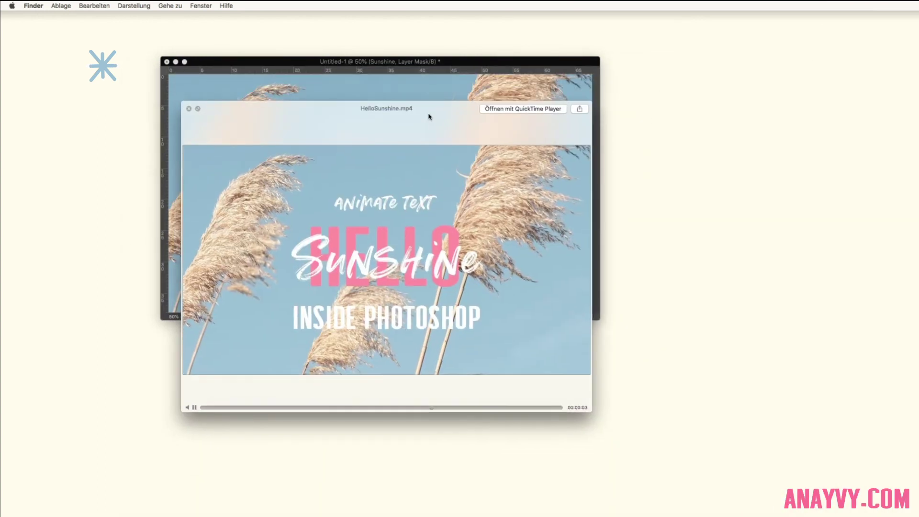
click(194, 407)
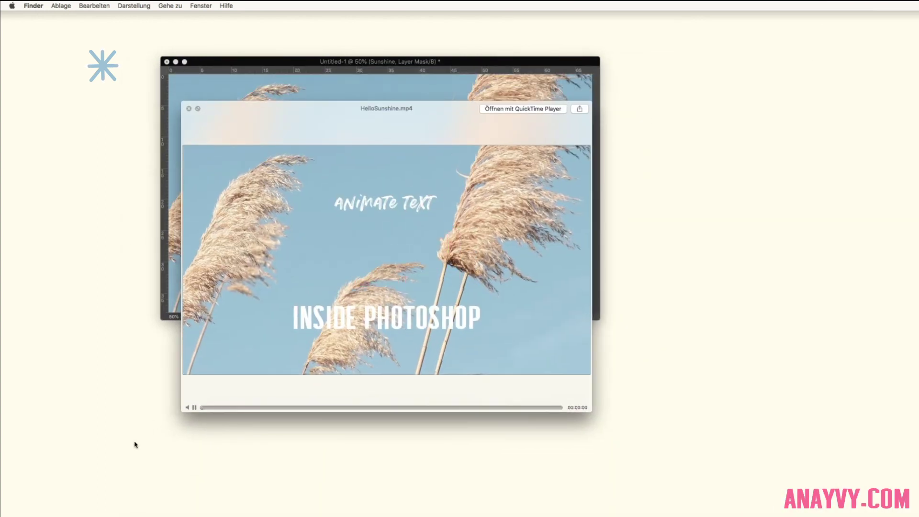